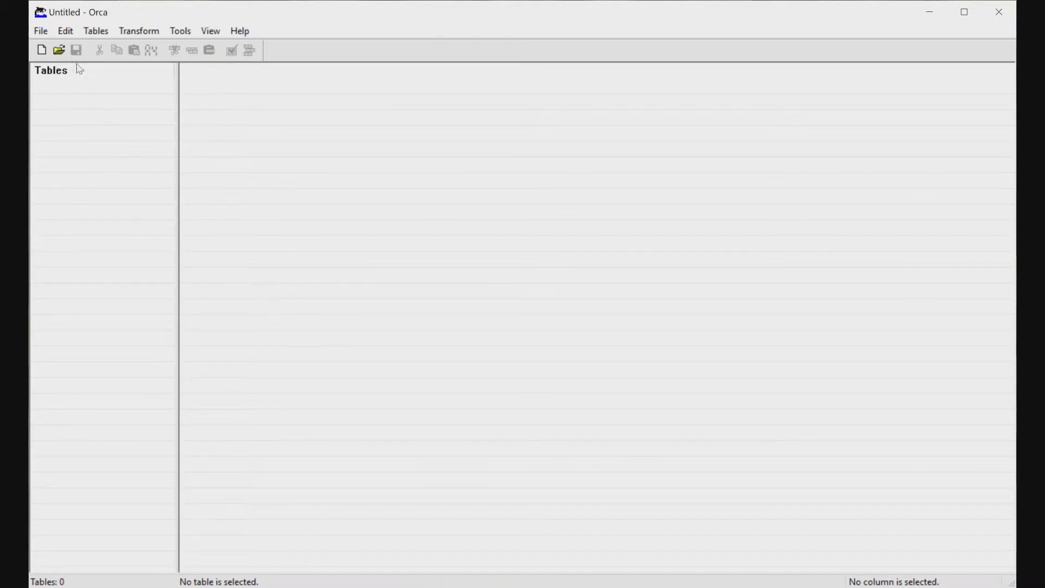
# Open AirwatchAgent.msi from the recent files list and display its Property table
pyautogui.click(40, 31)
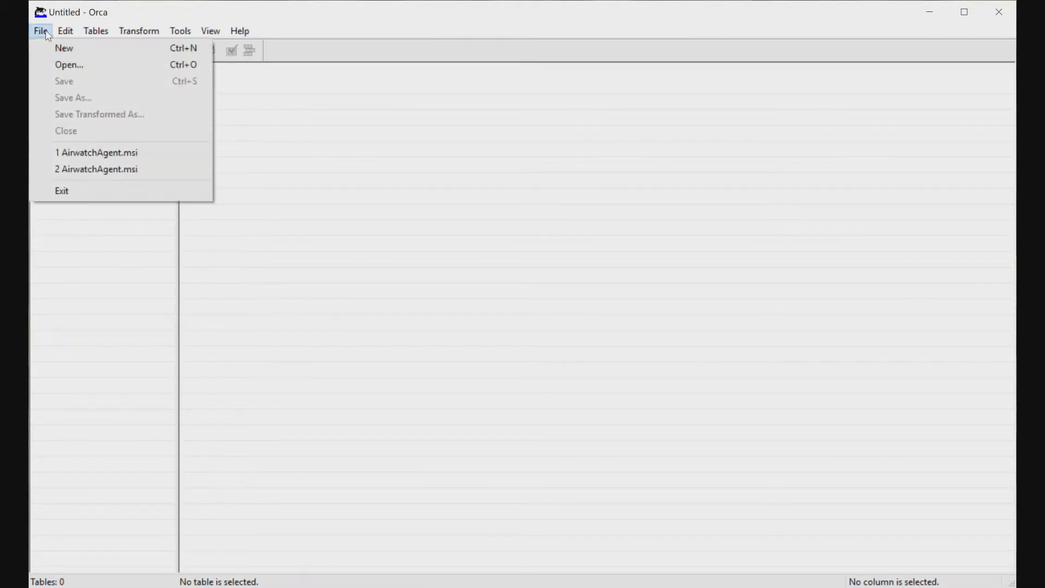
pyautogui.click(122, 154)
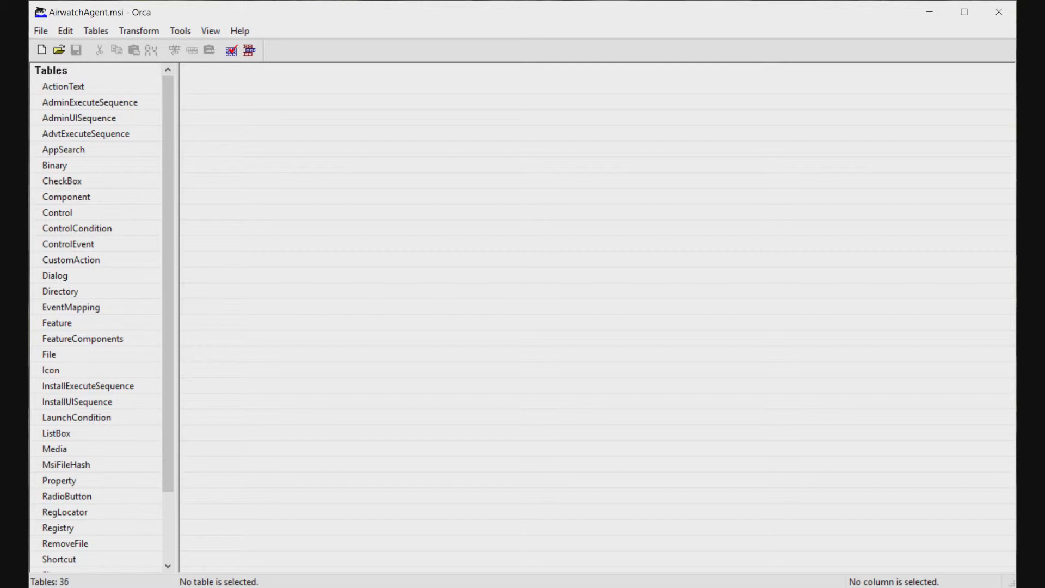
pyautogui.scroll(-2, 93, 394)
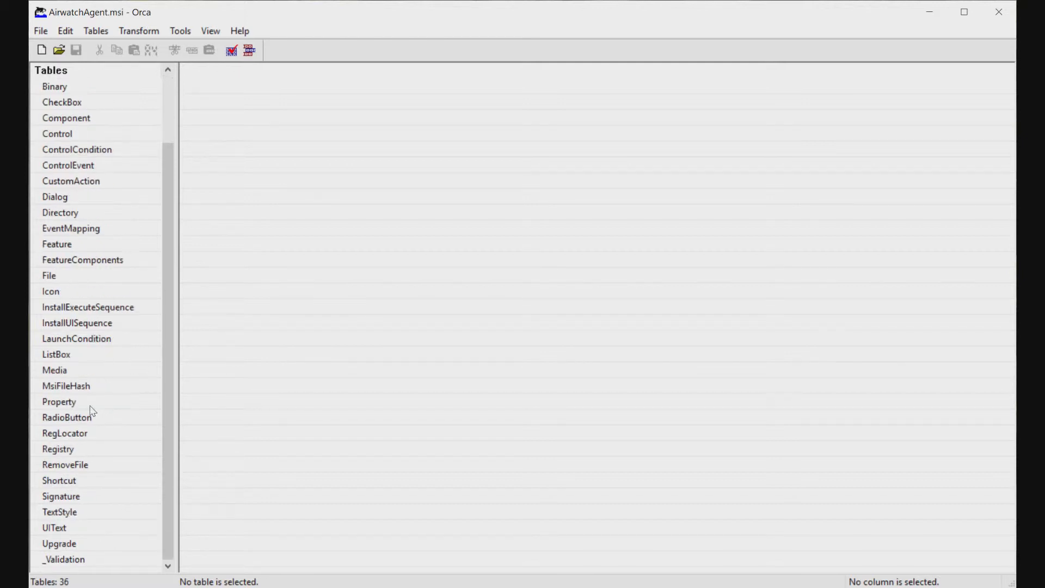
pyautogui.click(66, 405)
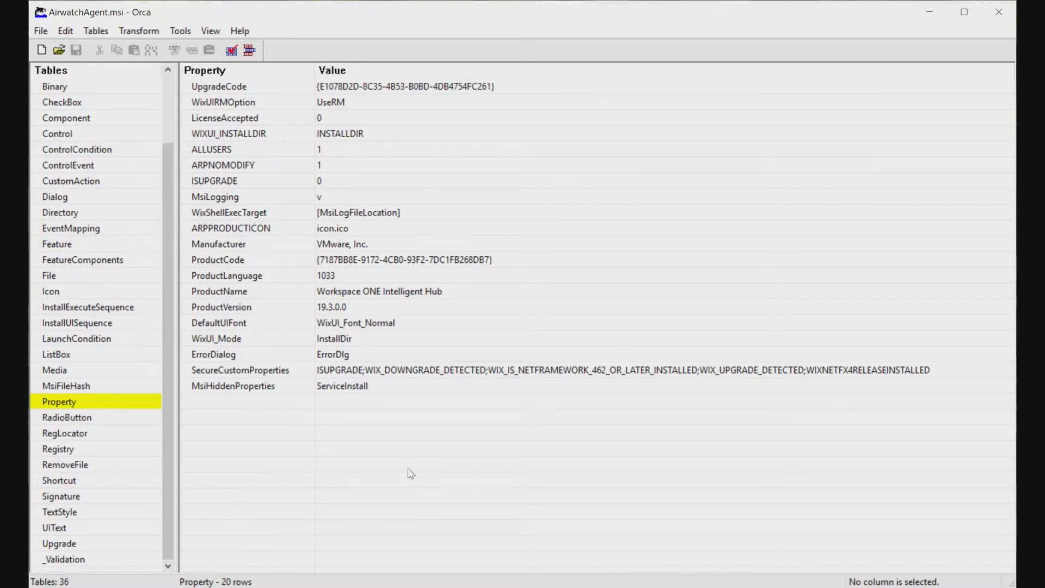
# Start a new transform on the AirwatchAgent.msi package
pyautogui.rightClick(260, 456)
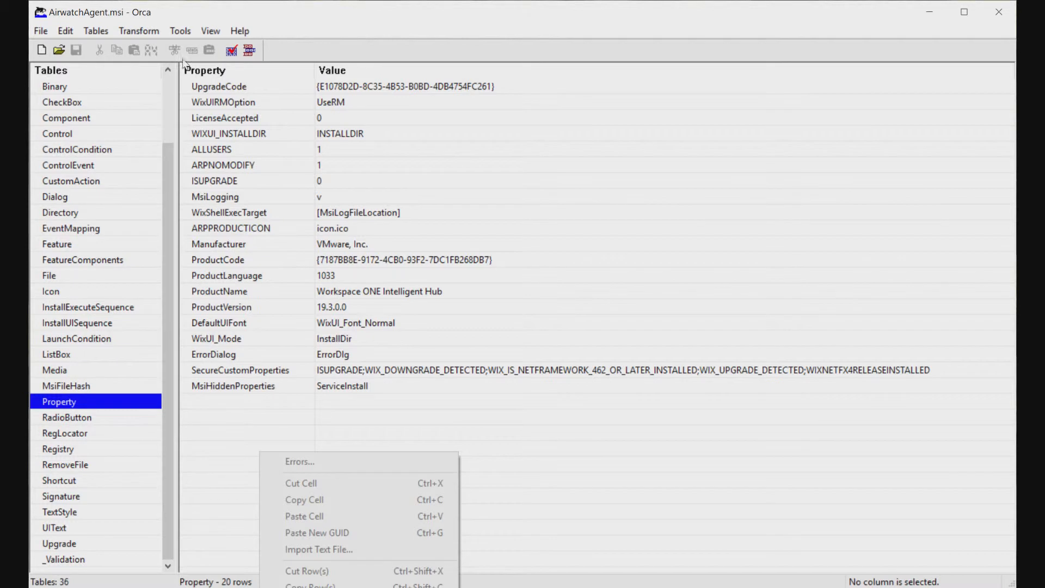
pyautogui.click(156, 33)
pyautogui.click(141, 50)
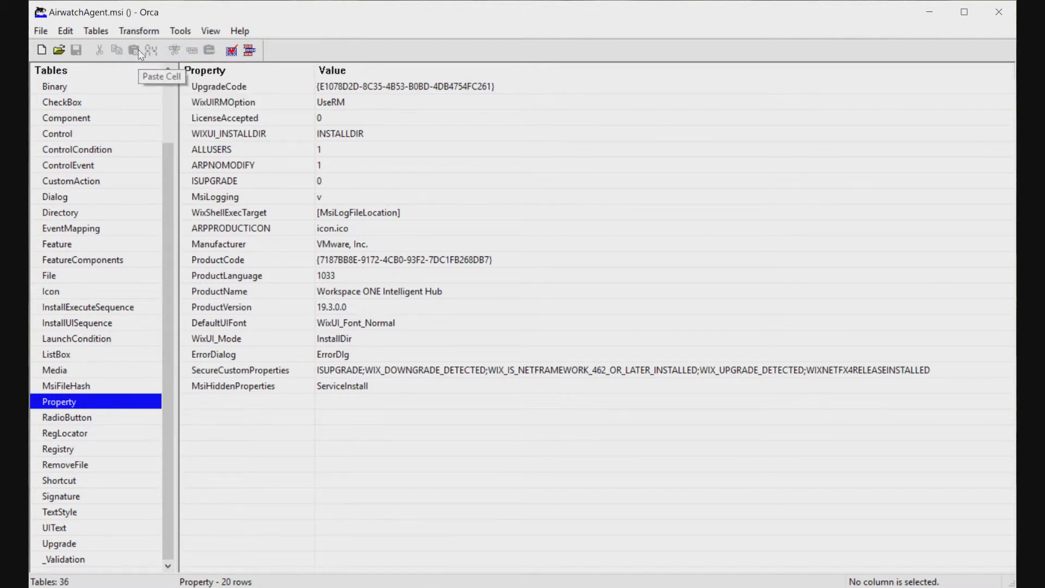
pyautogui.rightClick(246, 456)
# Add a USERNAME row to the Property table, valued with the staging account's e-mail address
pyautogui.click(278, 587)
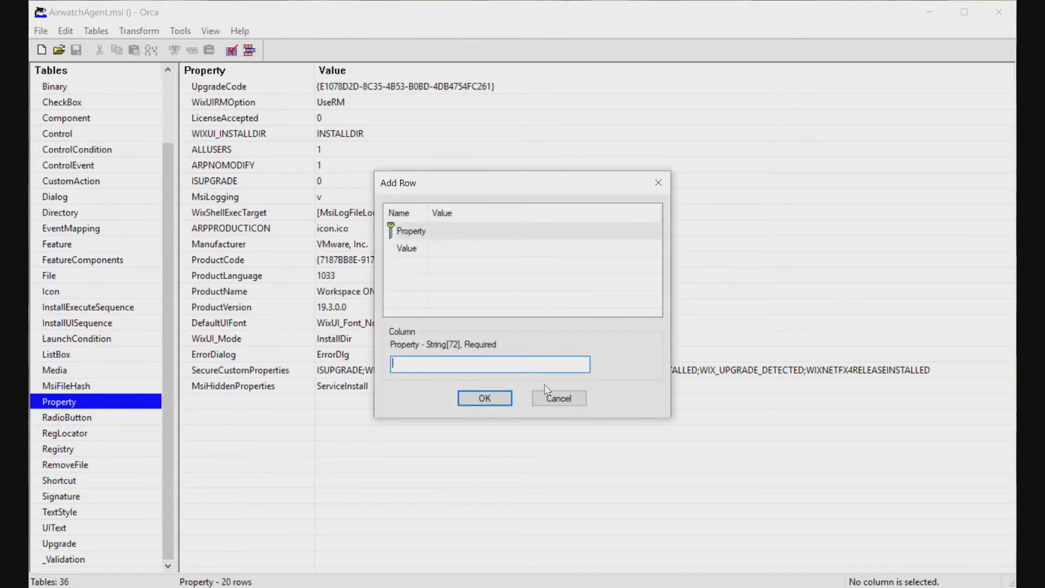
pyautogui.write('USERNAME')
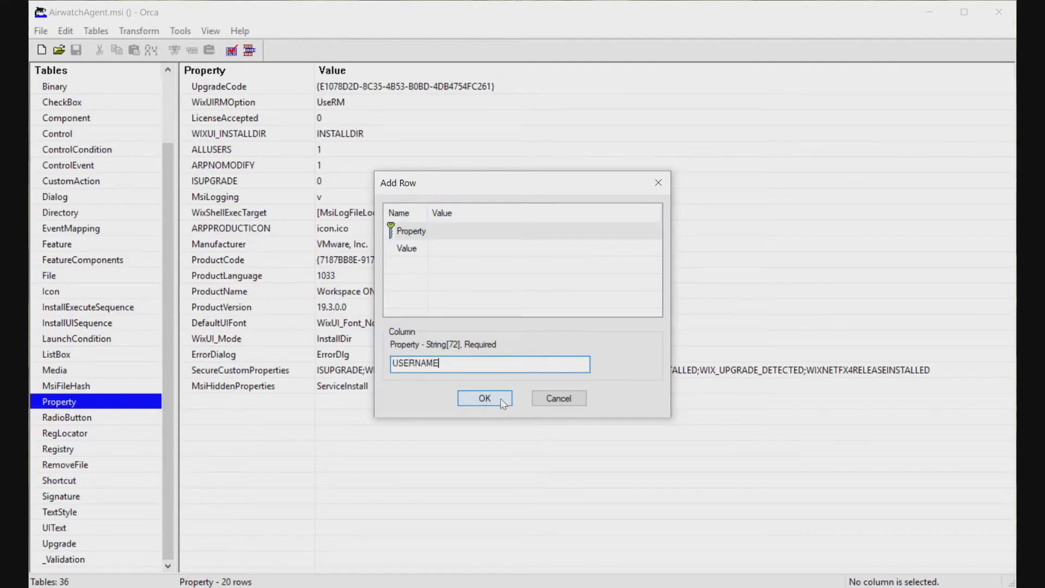
pyautogui.click(502, 401)
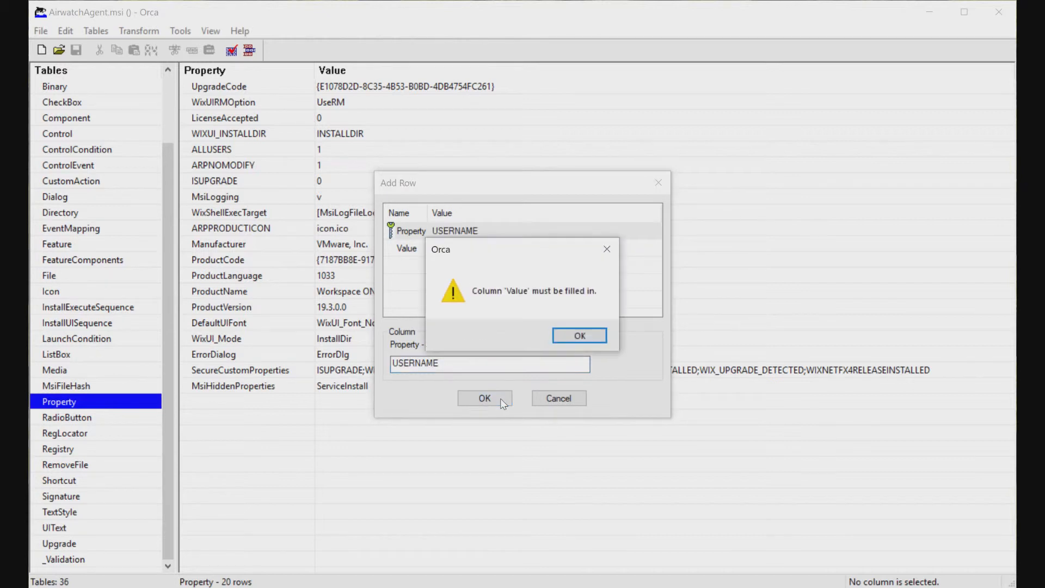
pyautogui.click(568, 337)
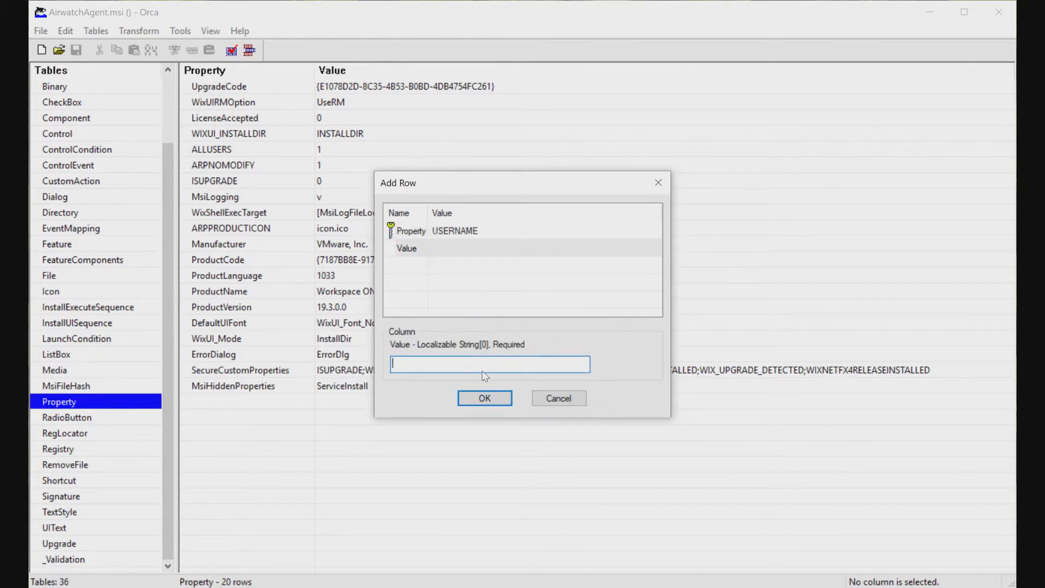
pyautogui.click(488, 402)
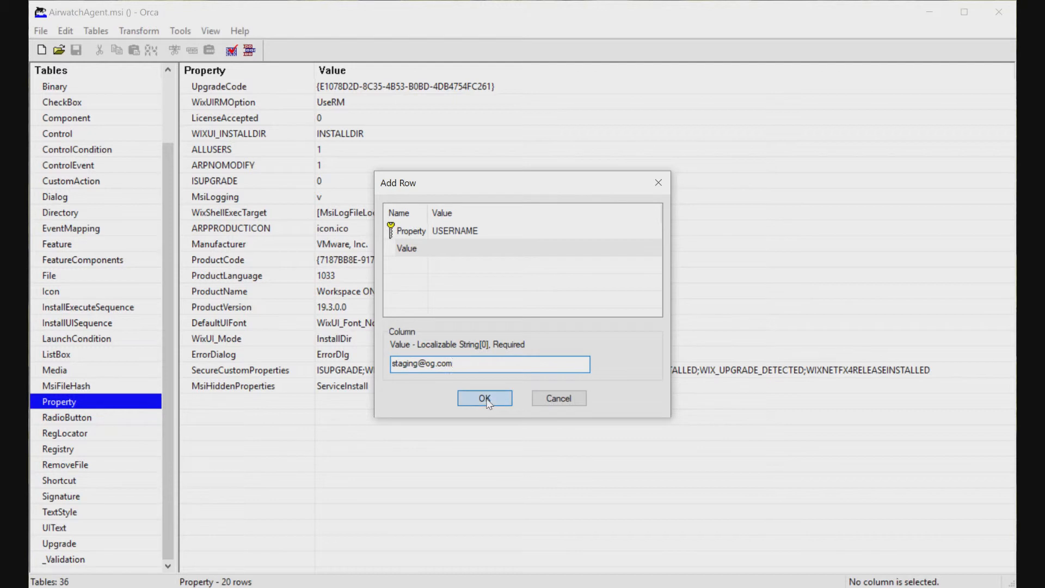
pyautogui.rightClick(245, 478)
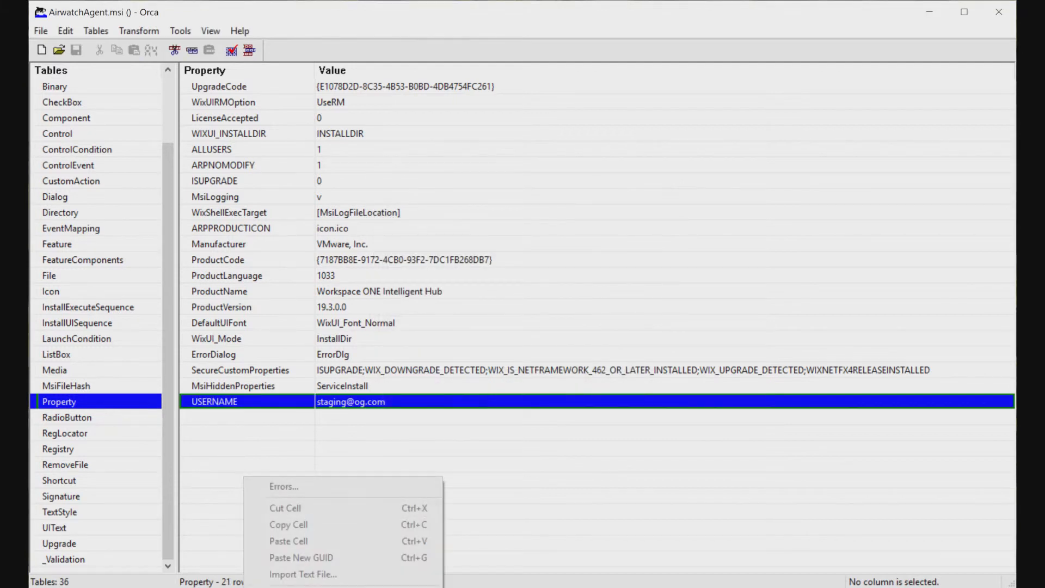
# Add an ENROLL property with value Y to the Property table
pyautogui.click(405, 501)
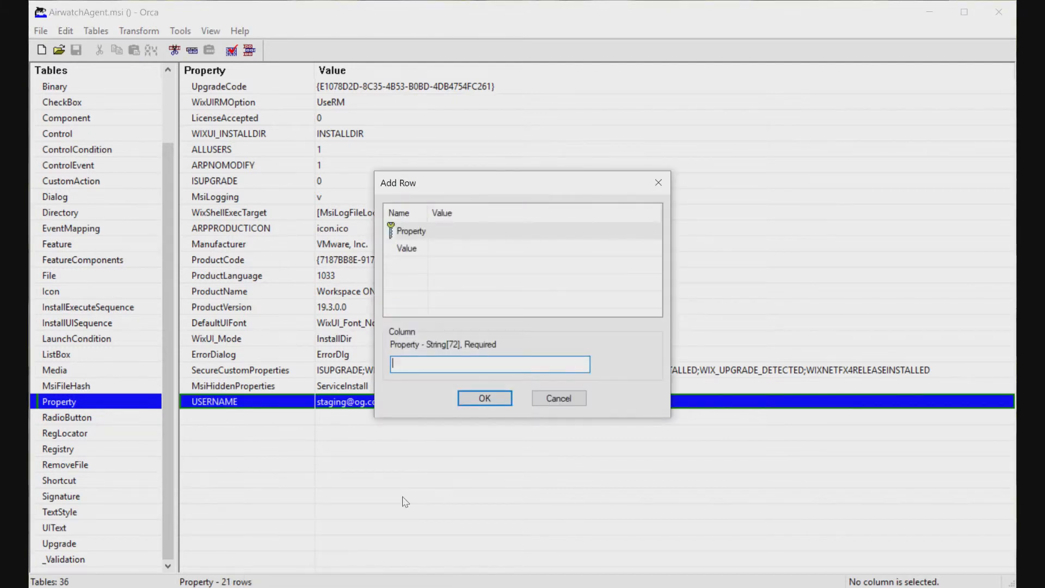
pyautogui.write('ENROLL')
pyautogui.click(405, 249)
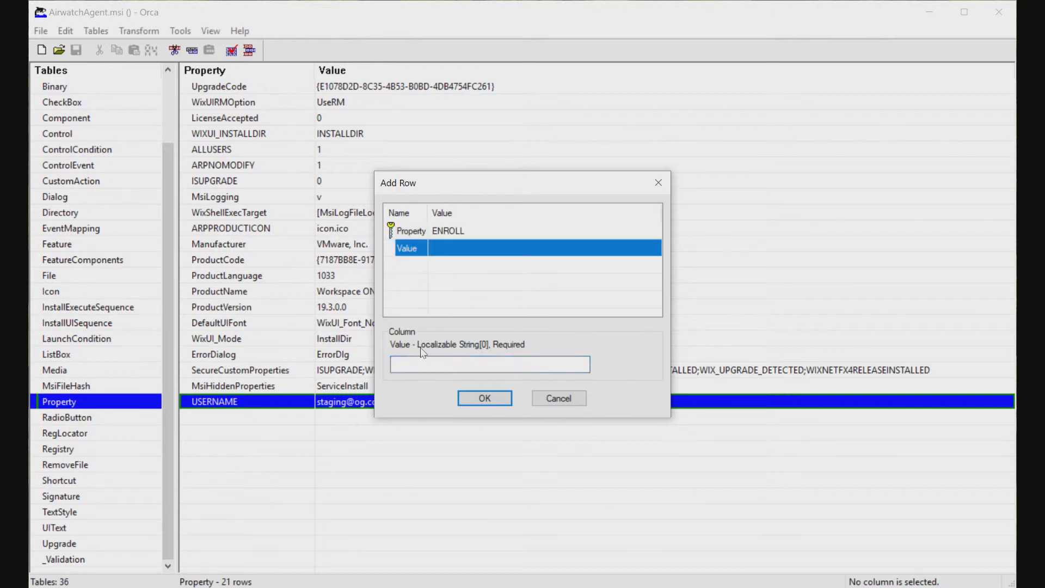
pyautogui.press('Tab')
pyautogui.write('Y')
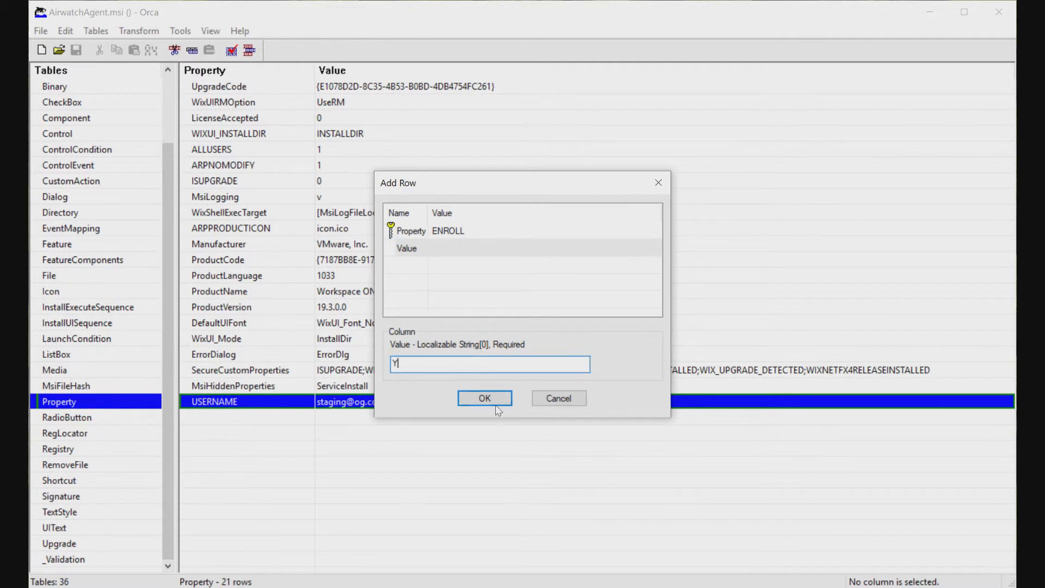
pyautogui.click(484, 398)
# Add a SERVER property with value ds1108.awmdm.com
pyautogui.rightClick(259, 478)
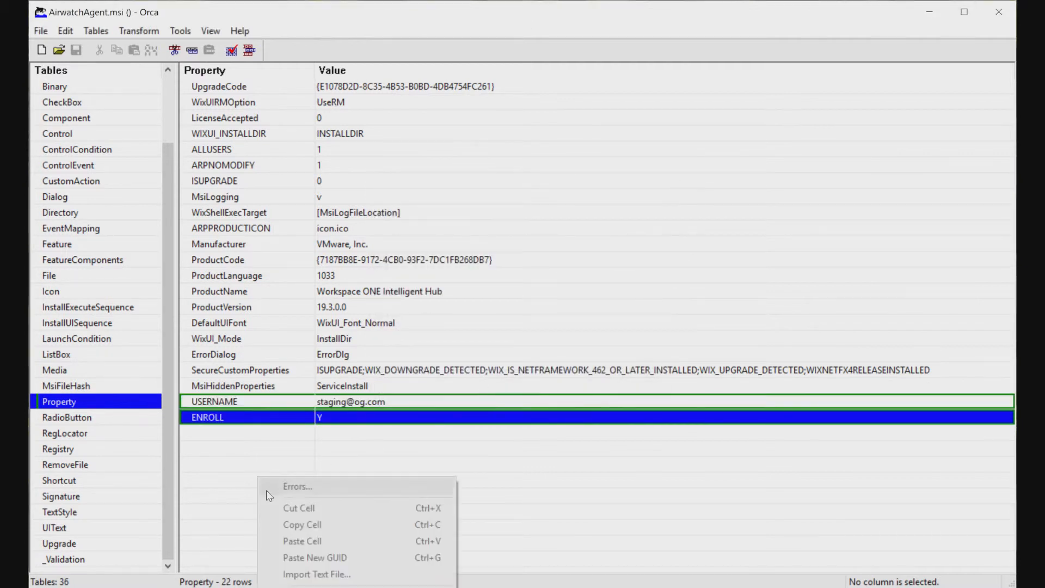
pyautogui.click(267, 486)
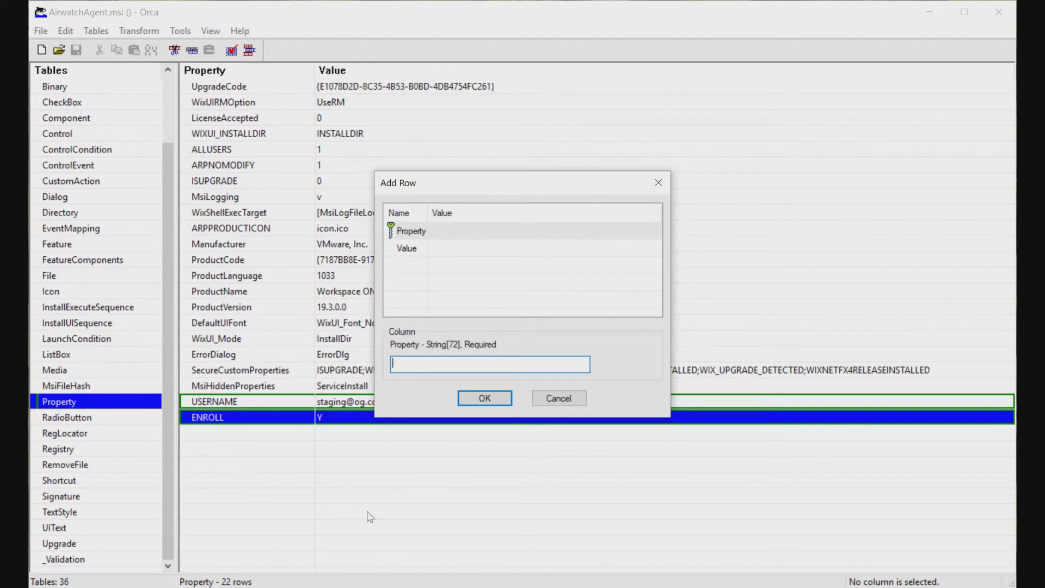
pyautogui.write('SERVER')
pyautogui.click(406, 249)
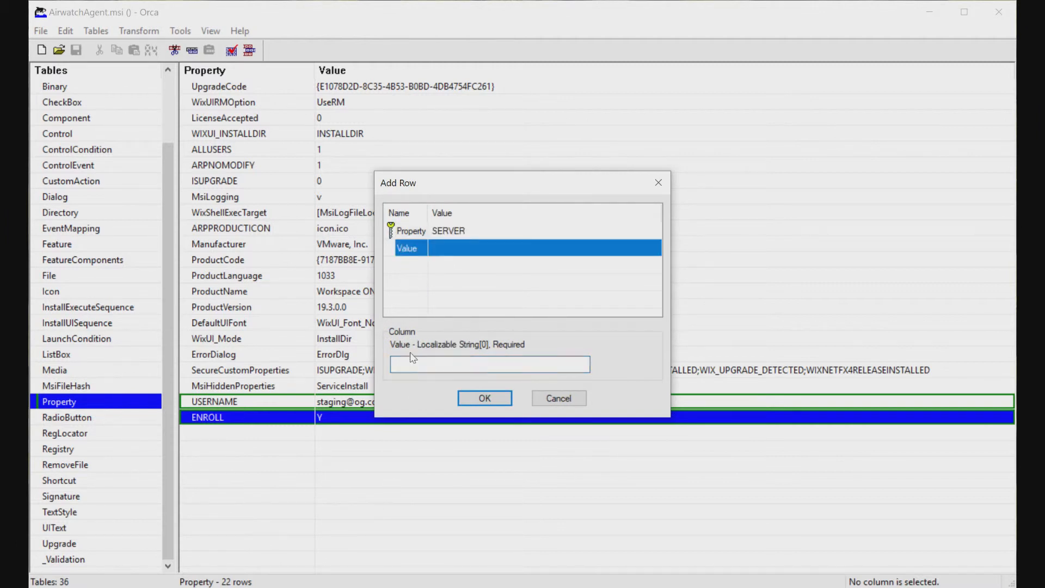
pyautogui.click(460, 366)
pyautogui.write('ds')
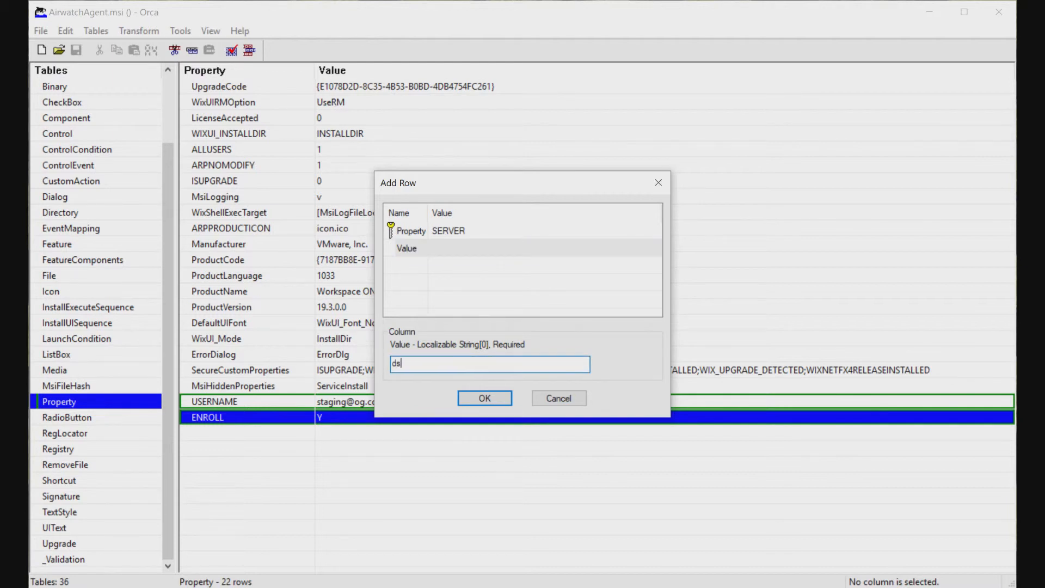
pyautogui.write('1108.awmdm.com')
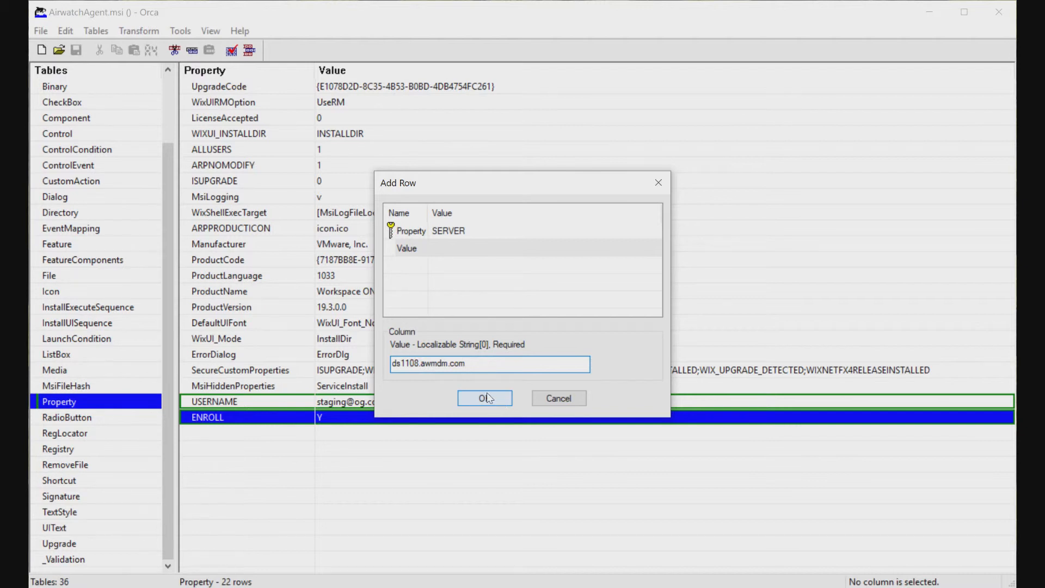
pyautogui.click(487, 394)
pyautogui.rightClick(306, 496)
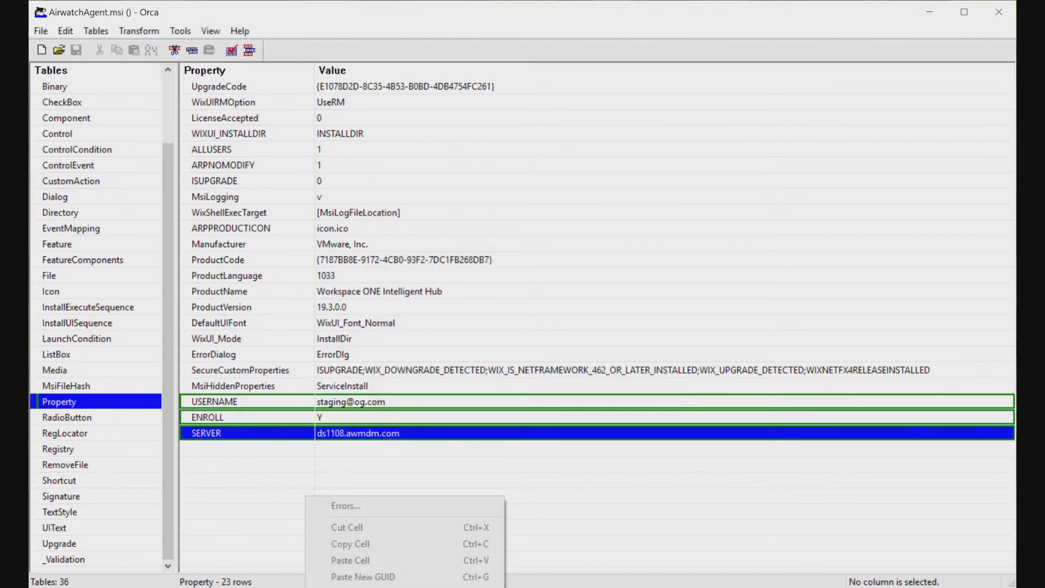
# Add an LGNAME property with the uppercase value MYOG
pyautogui.click(444, 507)
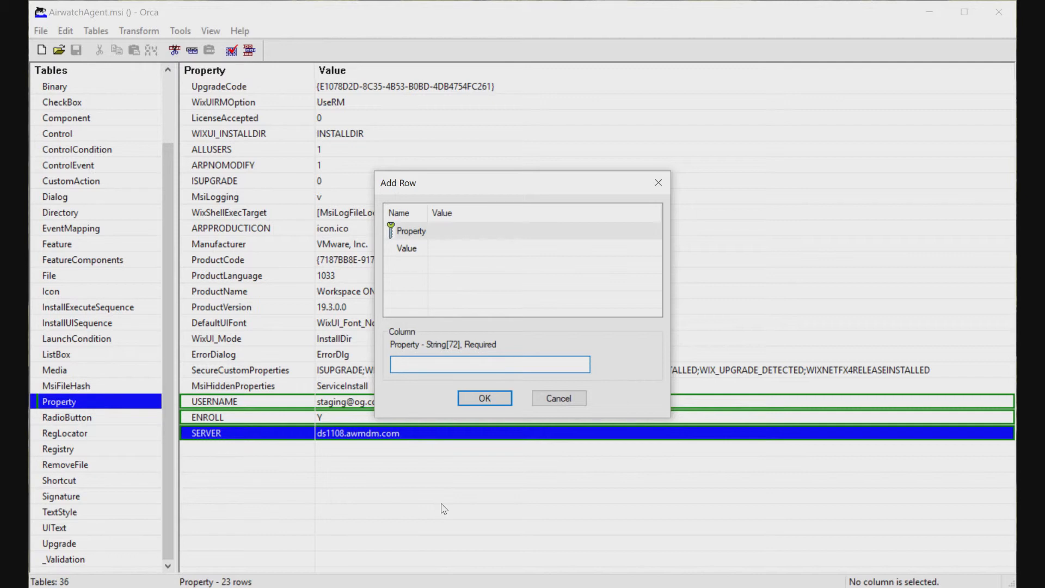
pyautogui.write('LGNAME')
pyautogui.click(393, 248)
pyautogui.click(457, 364)
pyautogui.write('myog')
pyautogui.press('BackSpace')
pyautogui.press('BackSpace')
pyautogui.press('BackSpace')
pyautogui.press('BackSpace')
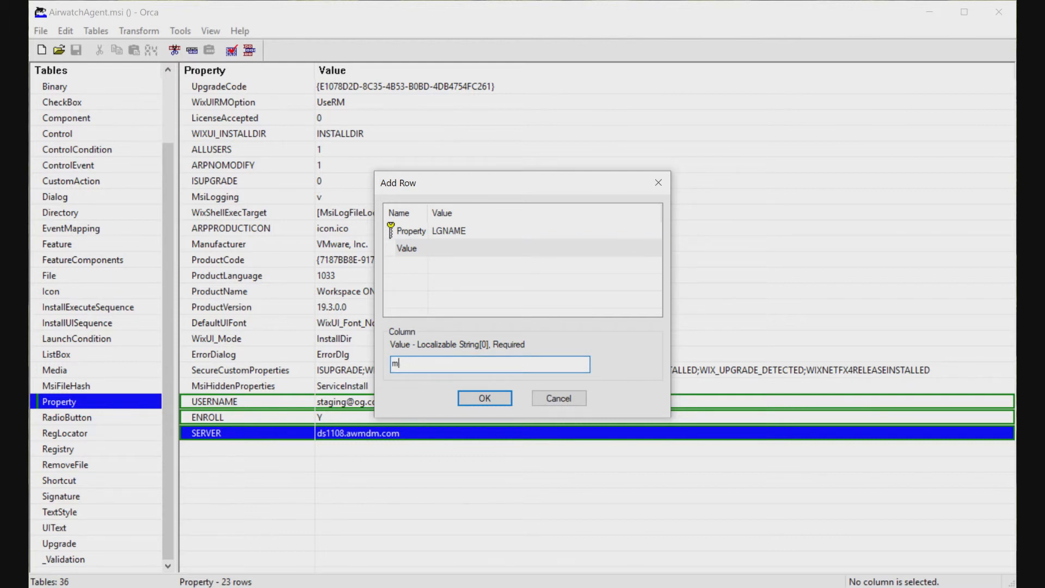
pyautogui.write('MYOG')
pyautogui.click(486, 398)
# Add a PASSWORD property holding the account password
pyautogui.rightClick(396, 516)
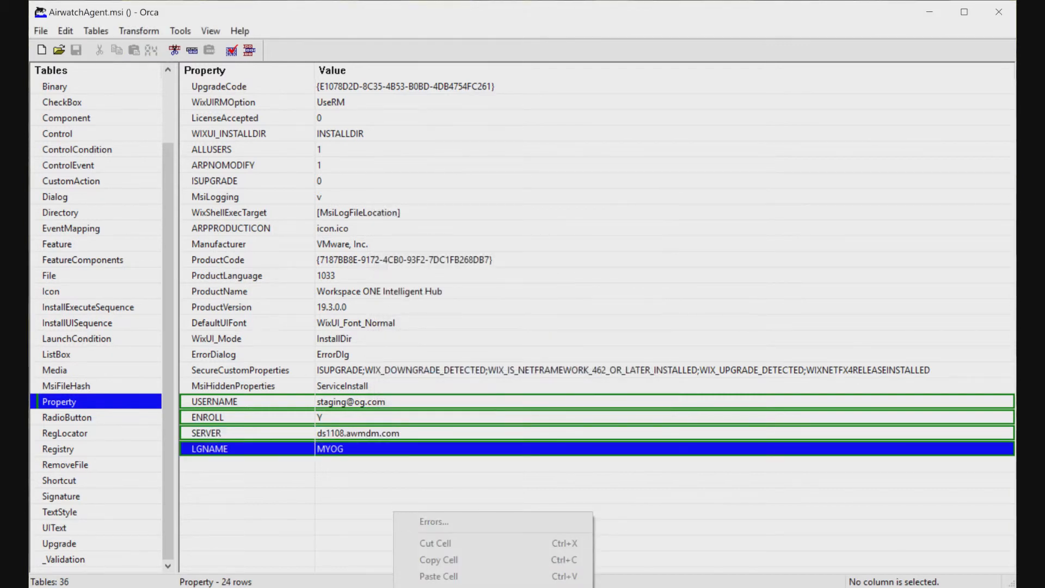
pyautogui.click(472, 520)
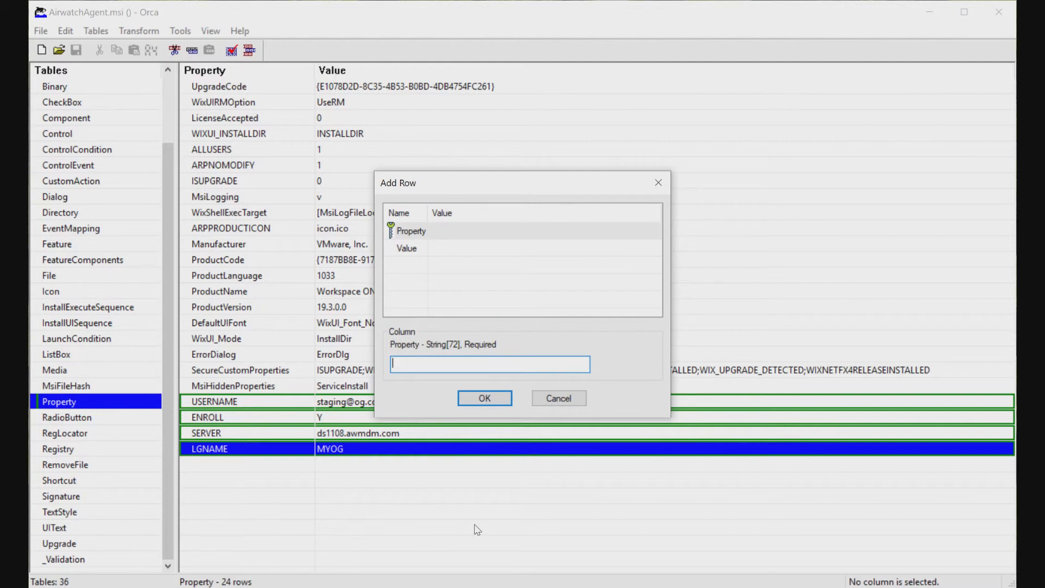
pyautogui.write('PASSWORD')
pyautogui.click(409, 249)
pyautogui.click(435, 365)
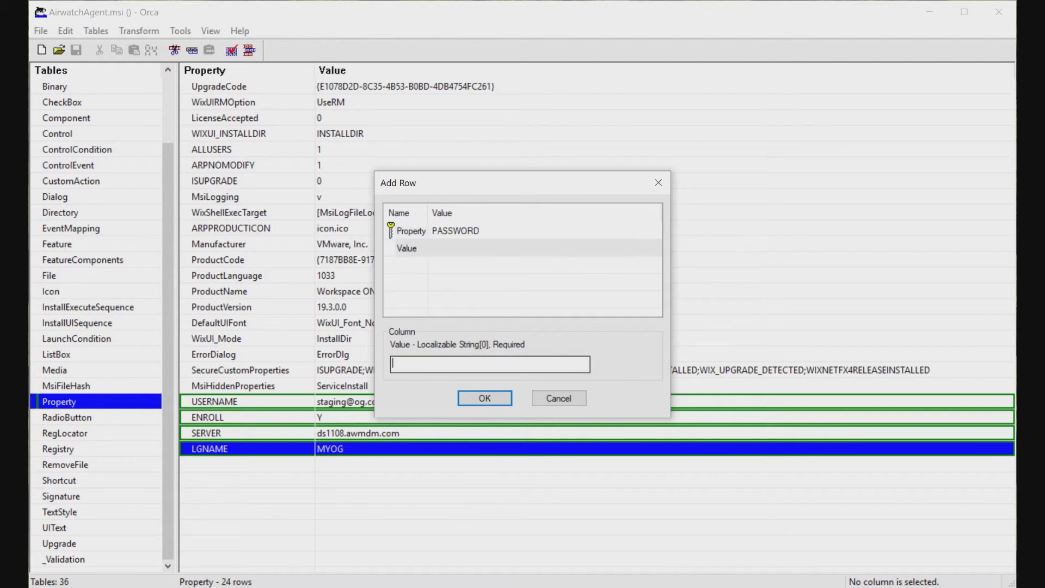
pyautogui.write('password')
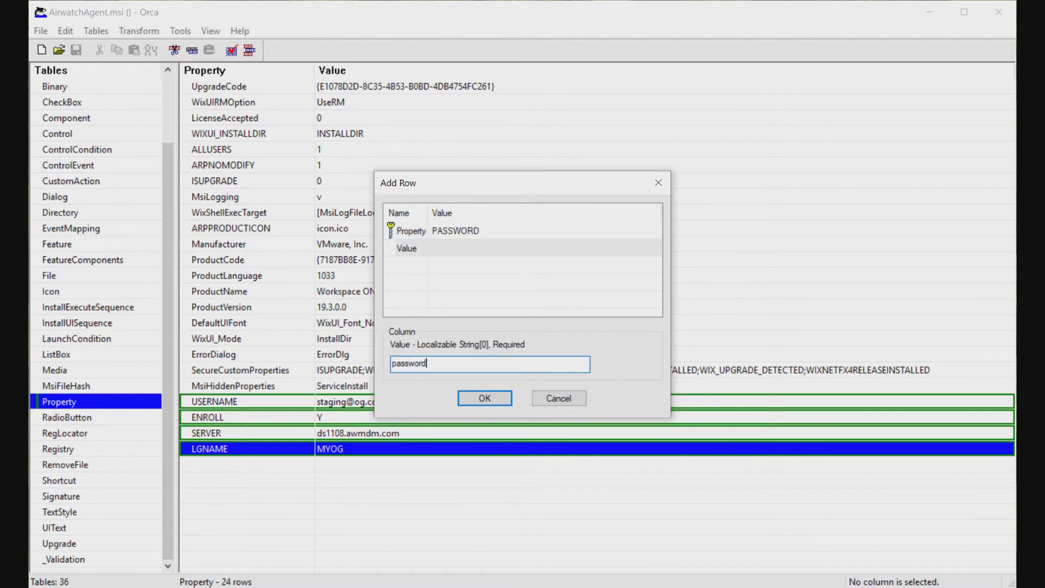
pyautogui.click(469, 399)
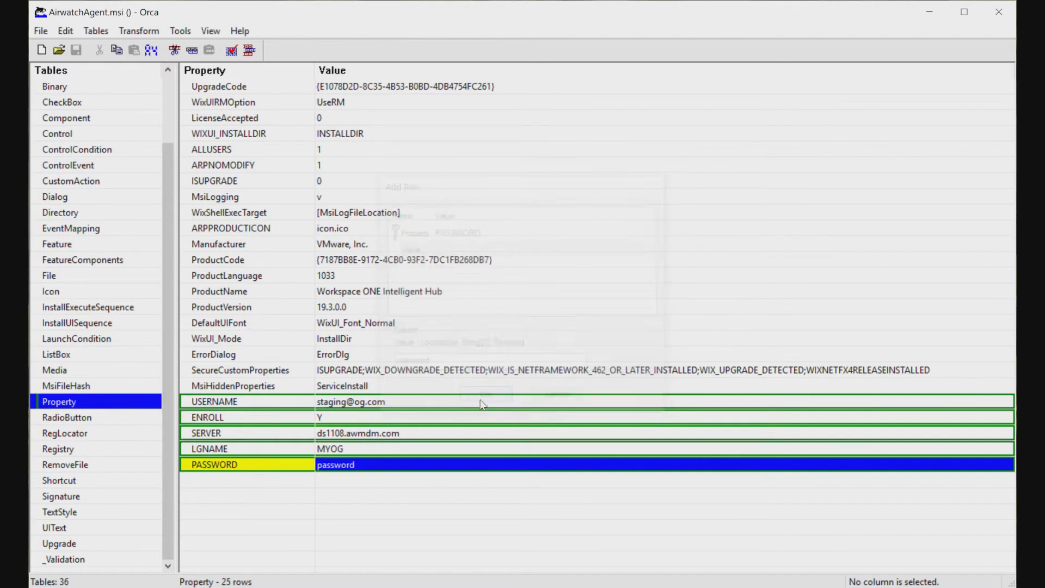
pyautogui.rightClick(325, 524)
# Add the ASSIGNTOLOGGEDUSER row with value Y to the Property table
pyautogui.click(436, 386)
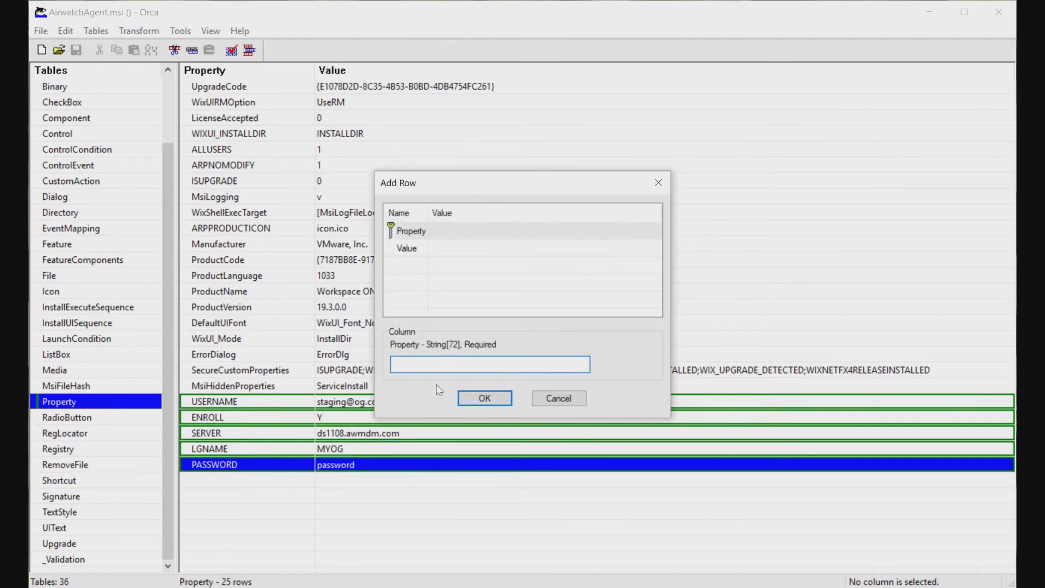
pyautogui.write('ASSIGNTOLOGGEDUSER')
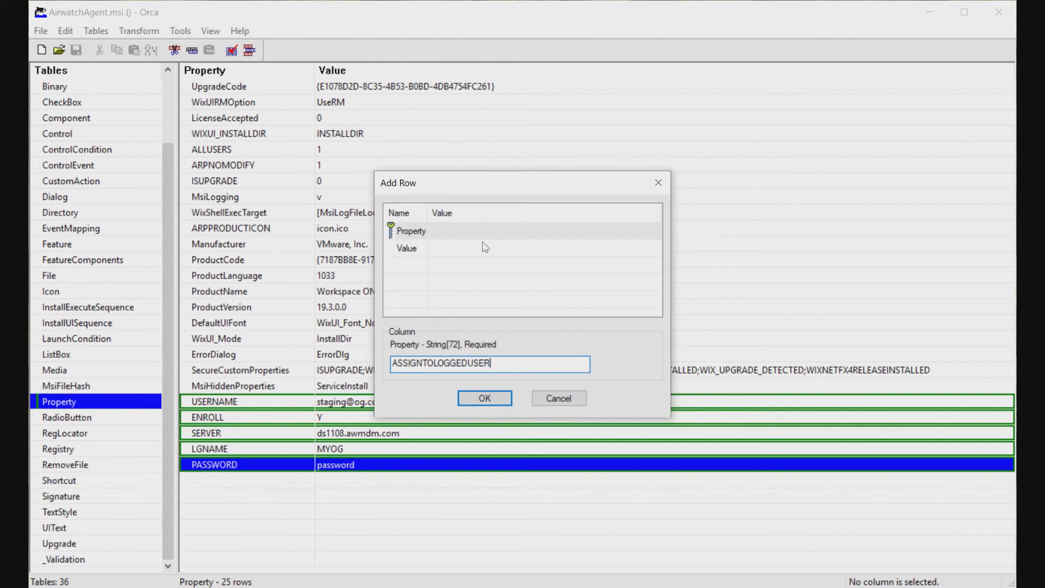
pyautogui.click(400, 249)
pyautogui.click(445, 359)
pyautogui.write('Y')
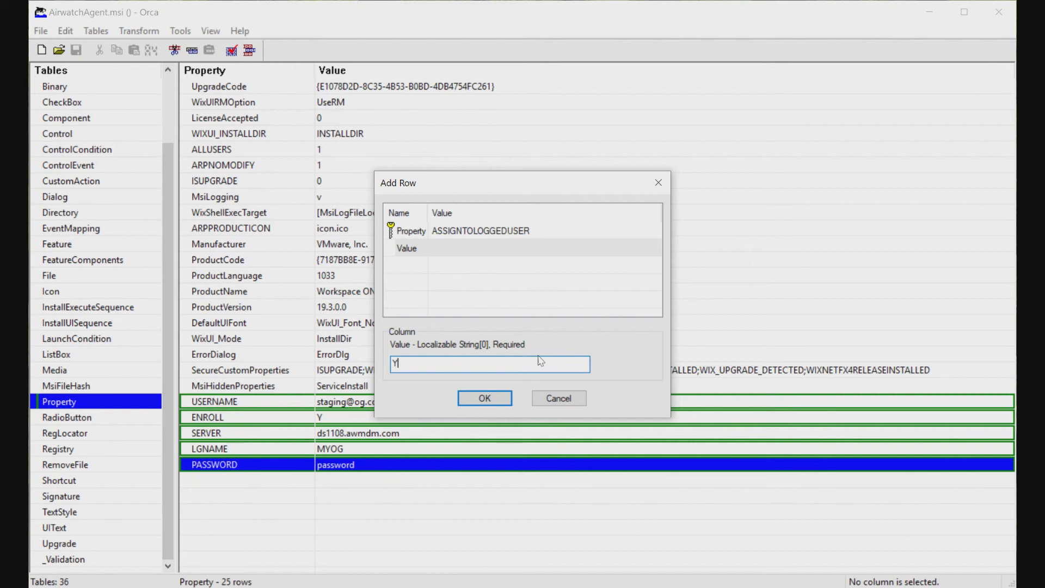
pyautogui.click(486, 396)
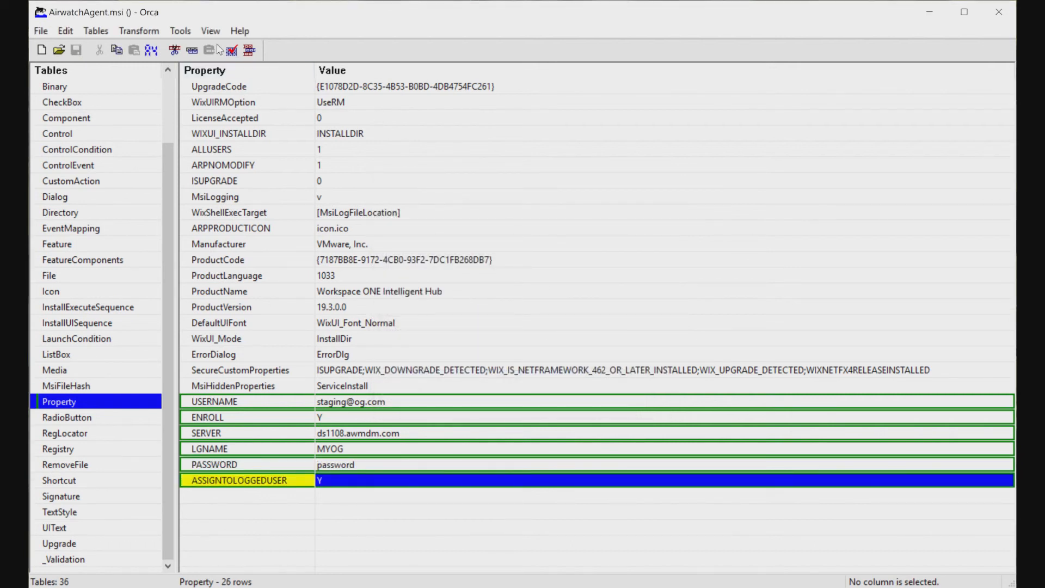
# Generate a transform from the edits and save it as agent1.mst
pyautogui.click(145, 34)
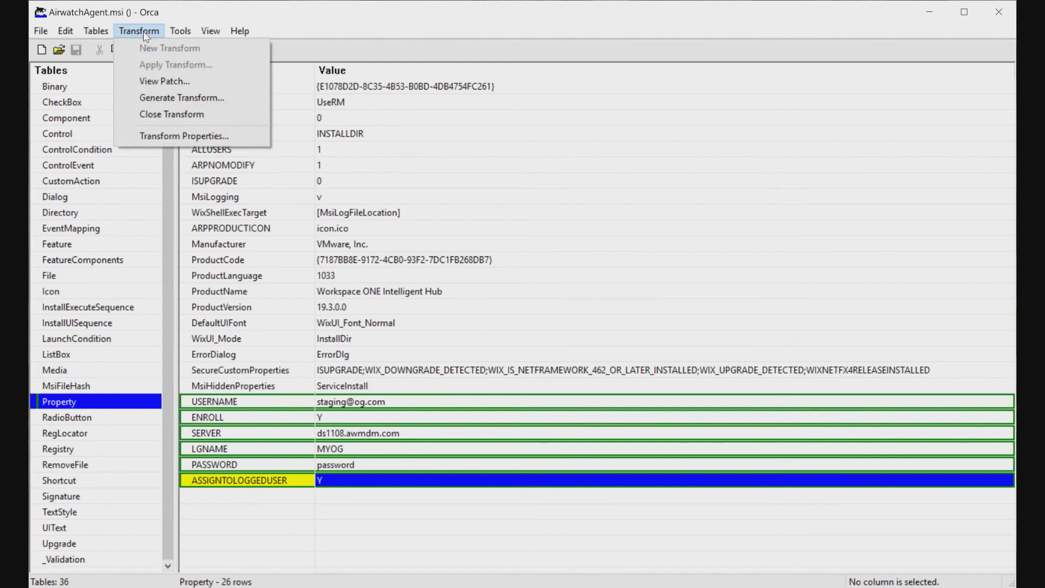
pyautogui.click(181, 98)
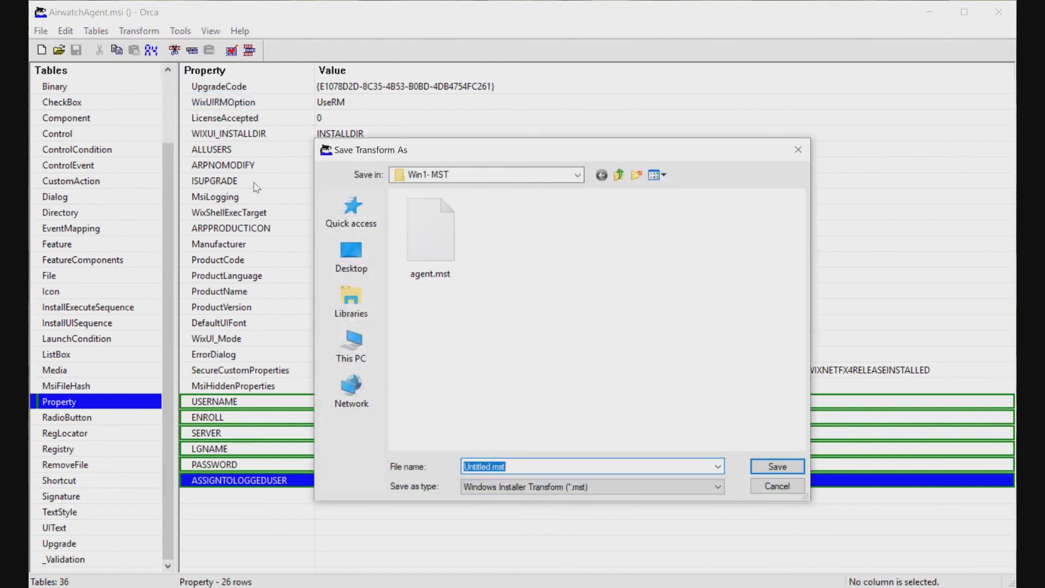
pyautogui.moveTo(491, 466); pyautogui.dragTo(444, 470)
pyautogui.write('agent1')
pyautogui.click(789, 469)
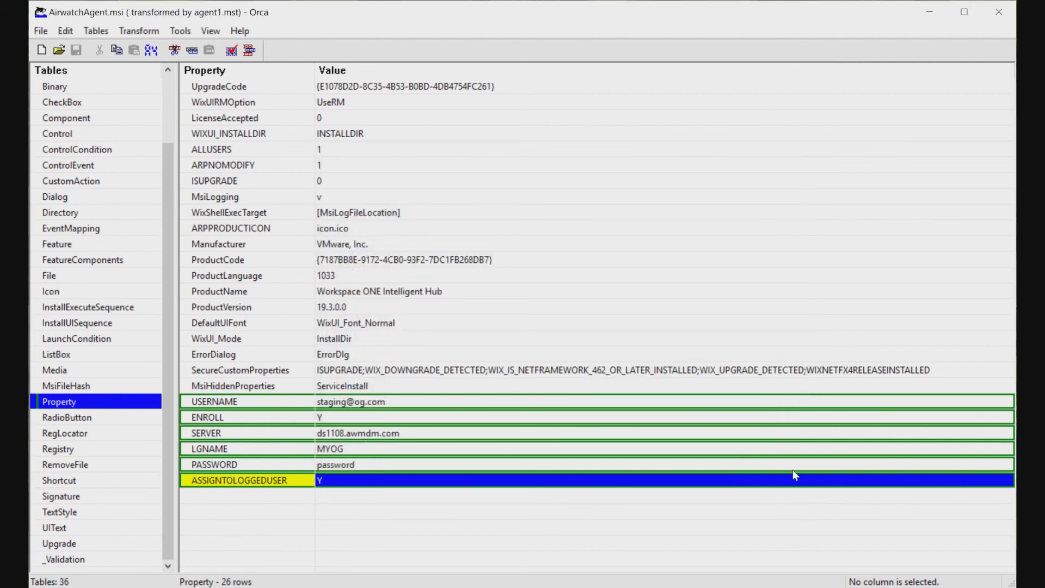